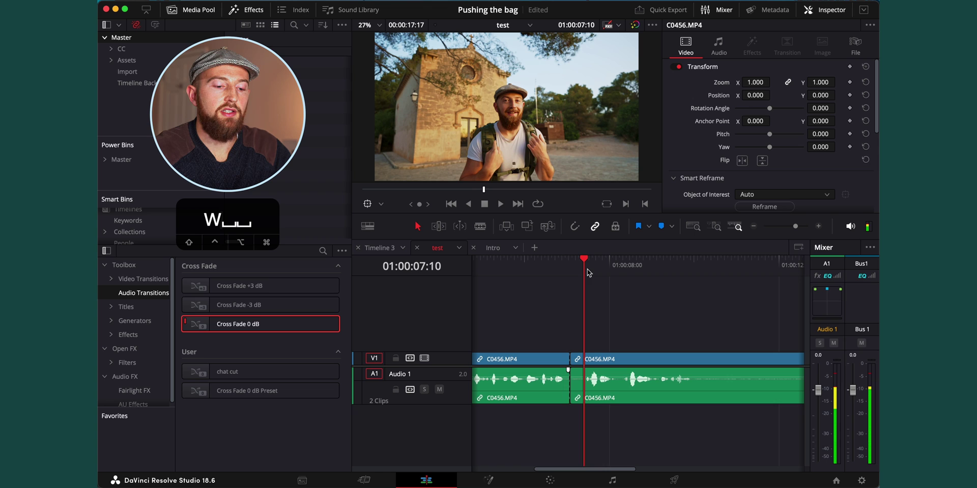
Step: Trim eight frames at the C0456.MP4 cut with Q, then select the first clip
{"action": "key", "text": "q"}
{"action": "scroll", "coordinate": [600, 285], "scroll_direction": "down", "scroll_amount": 3}
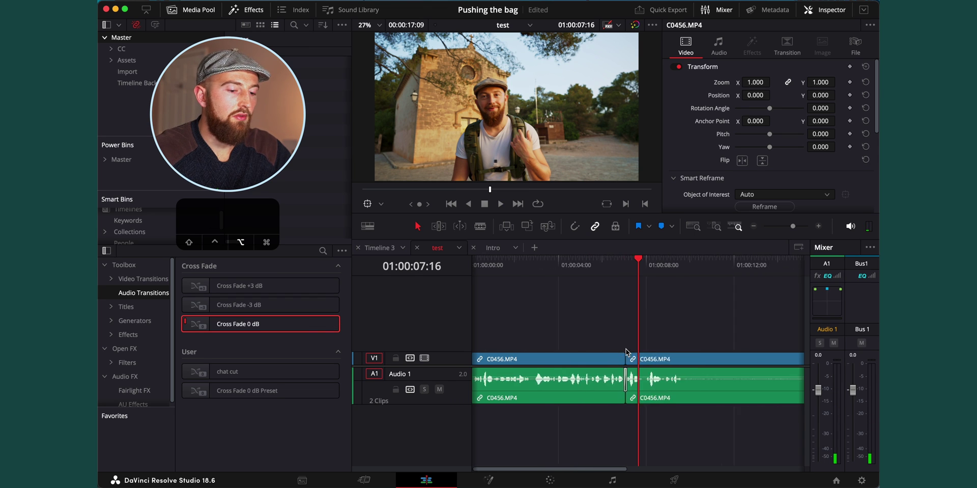
{"action": "scroll", "coordinate": [626, 352], "scroll_direction": "down", "scroll_amount": 3}
{"action": "left_click", "coordinate": [501, 261]}
{"action": "left_click", "coordinate": [500, 360]}
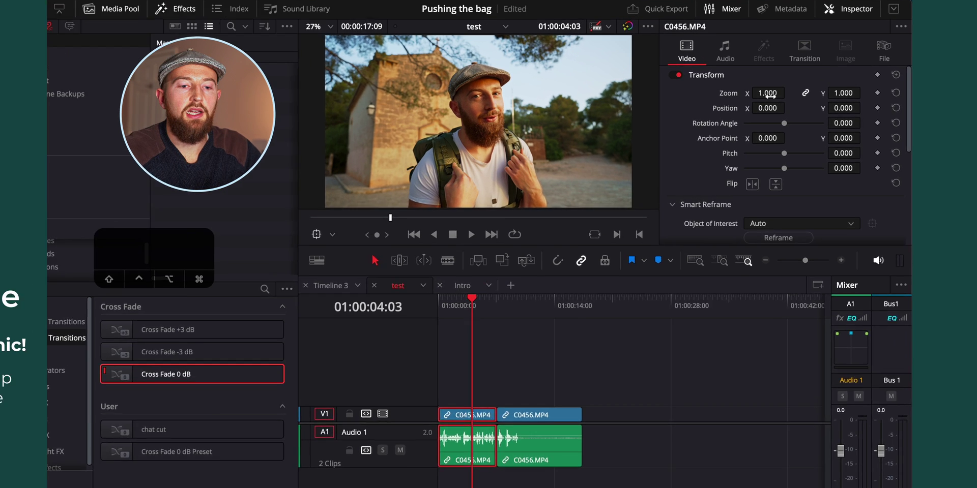
Step: Zoom the first C0456.MP4 clip to 1.300 and run Smart Reframe on it
{"action": "left_click_drag", "start_coordinate": [769, 95], "coordinate": [770, 96]}
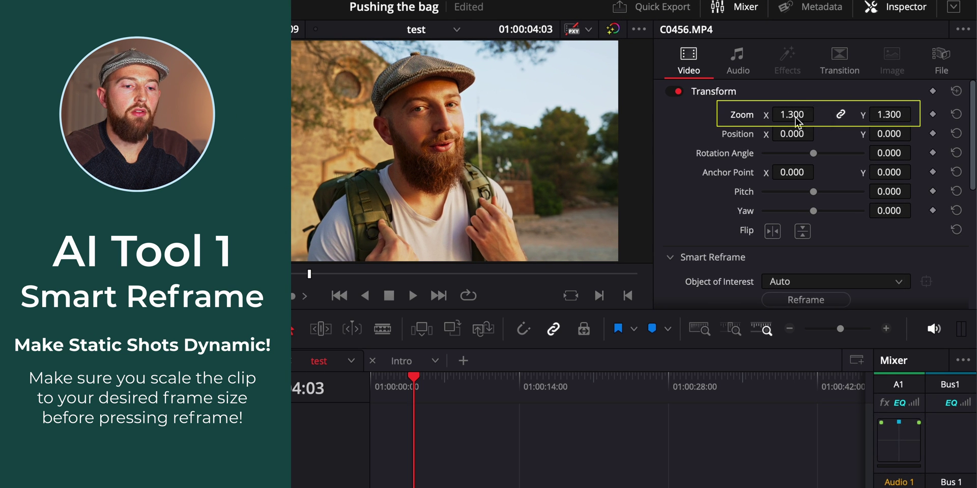
{"action": "scroll", "coordinate": [751, 205], "scroll_direction": "down", "scroll_amount": 3}
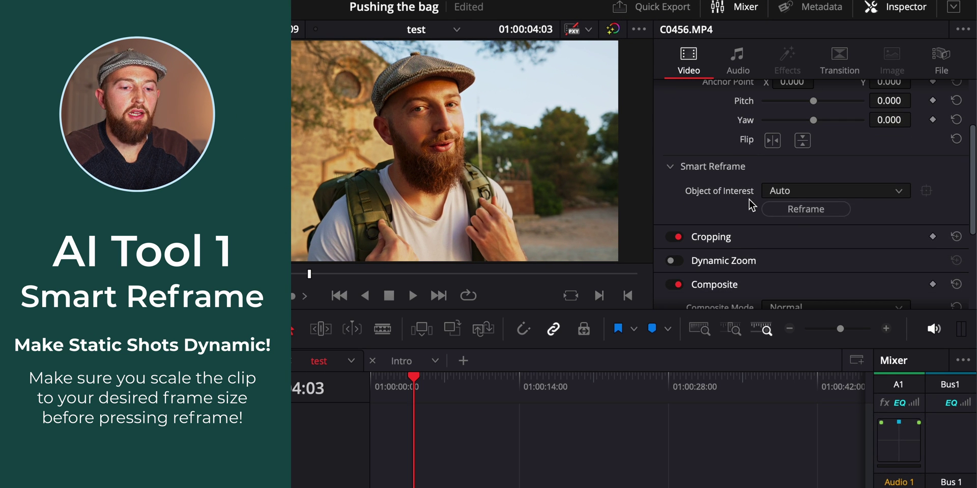
{"action": "left_click", "coordinate": [802, 217]}
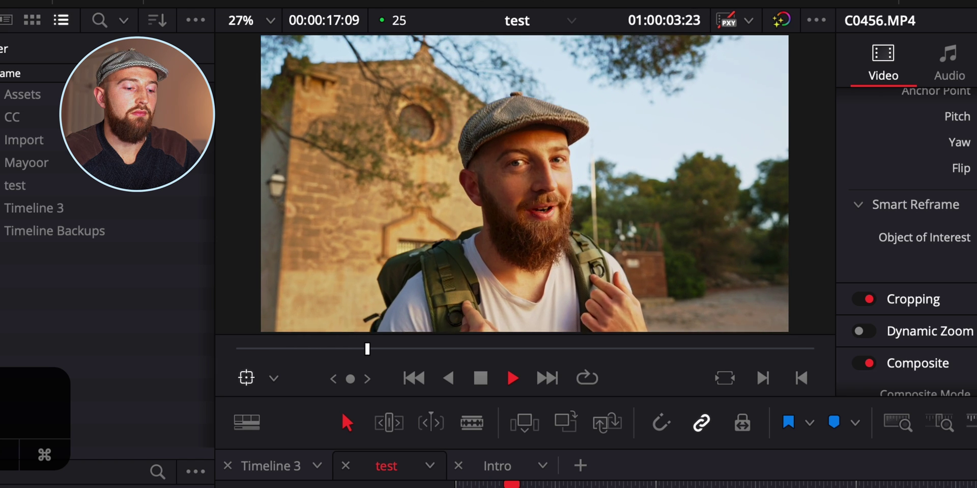
{"action": "key", "text": "space"}
Step: Jump the playhead to the cut and select the second C0456.MP4 clip
{"action": "key", "text": "Down"}
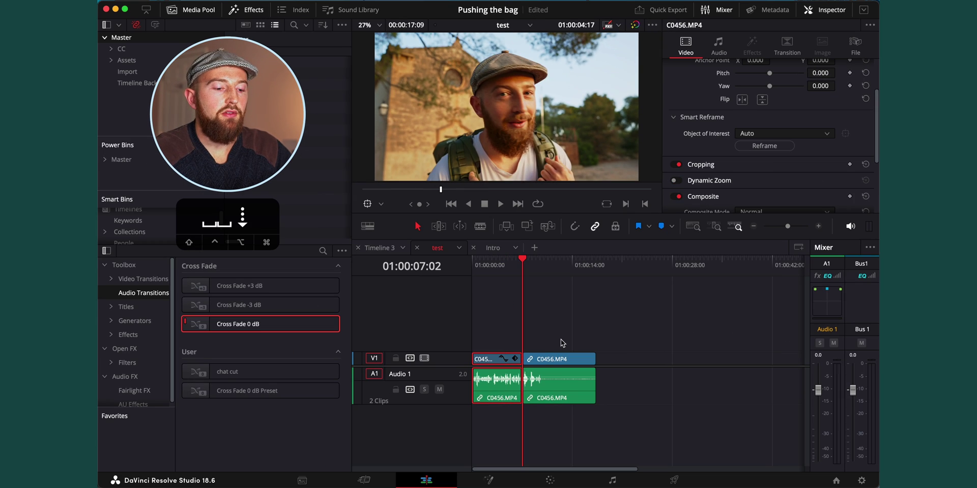
{"action": "scroll", "coordinate": [556, 339], "scroll_direction": "up", "scroll_amount": 3}
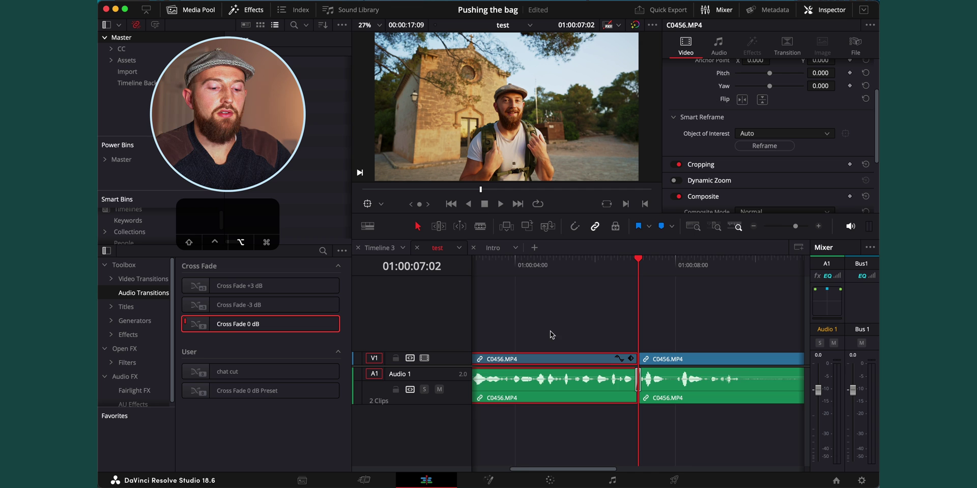
{"action": "left_click", "coordinate": [708, 361]}
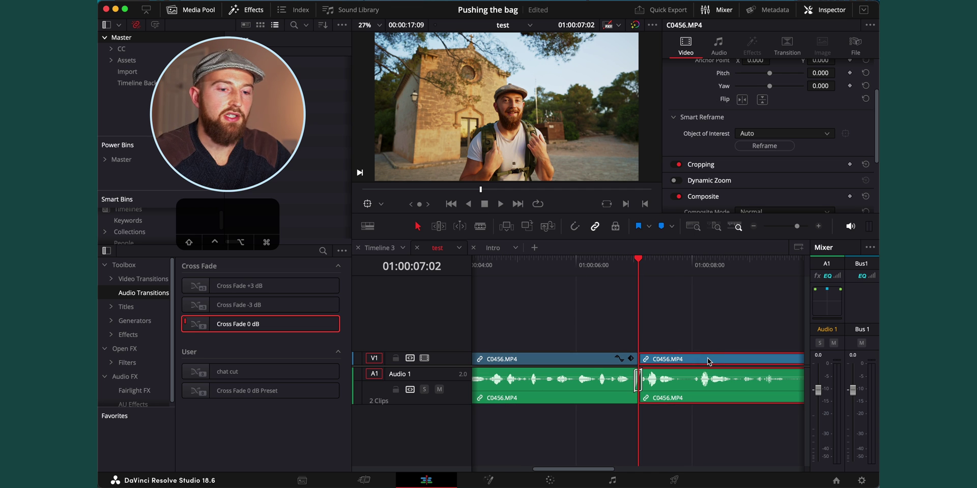
{"action": "left_click", "coordinate": [587, 364]}
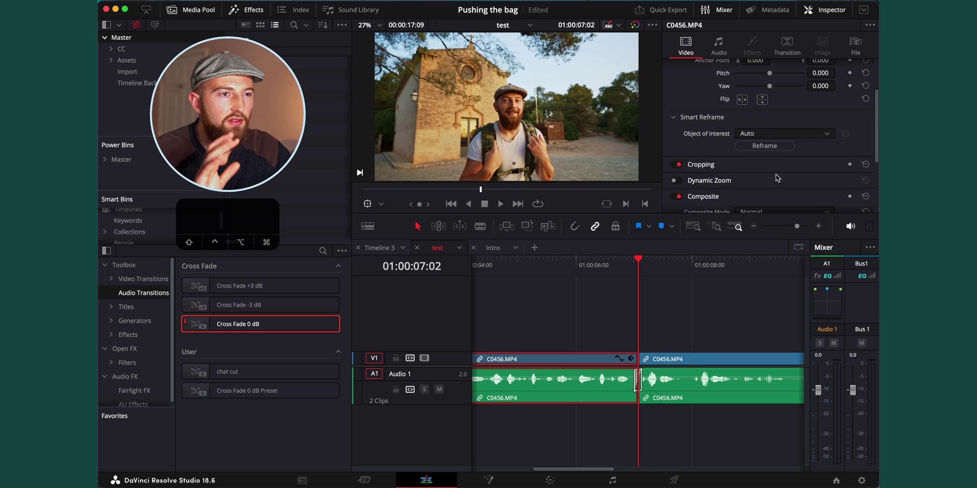
{"action": "scroll", "coordinate": [774, 131], "scroll_direction": "up", "scroll_amount": 3}
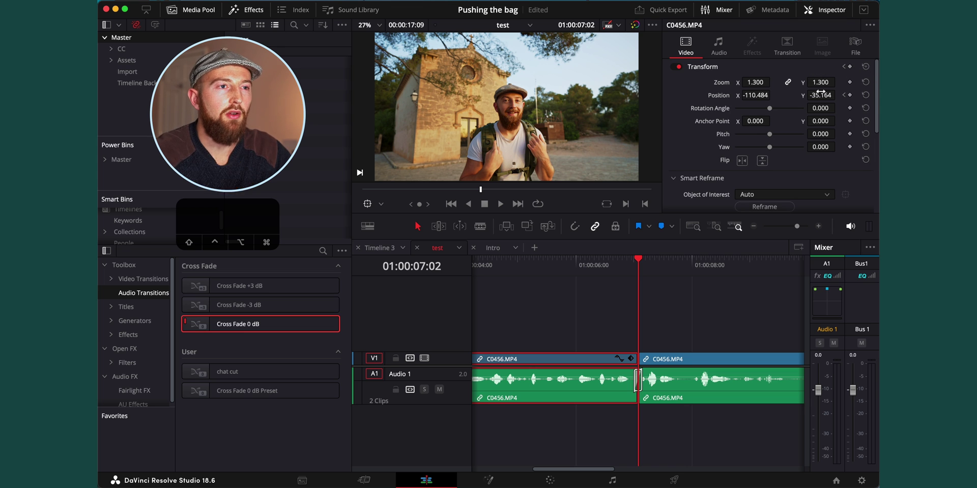
{"action": "left_click", "coordinate": [661, 359]}
Step: Set the second clip's Zoom to 1.300, Position Y -35.164 and Position X -118.566
{"action": "left_click", "coordinate": [819, 82]}
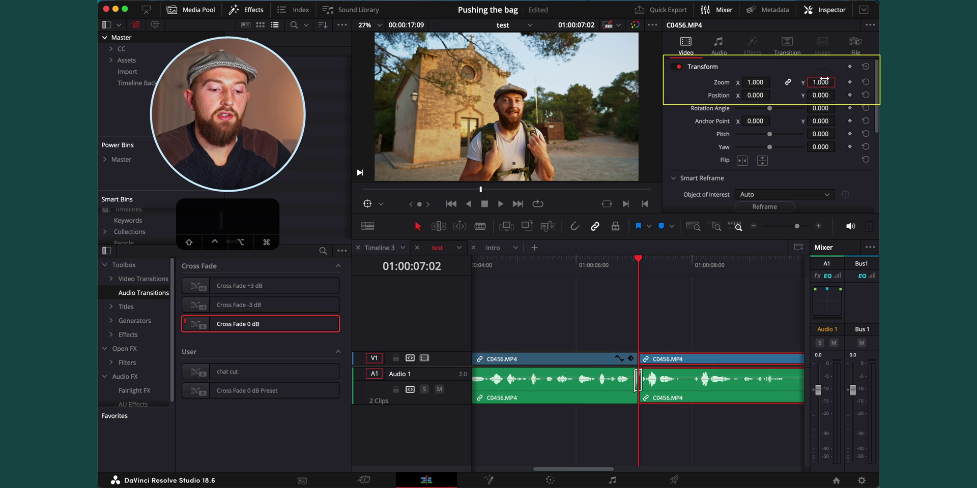
{"action": "type", "text": "1.300"}
{"action": "key", "text": "Tab"}
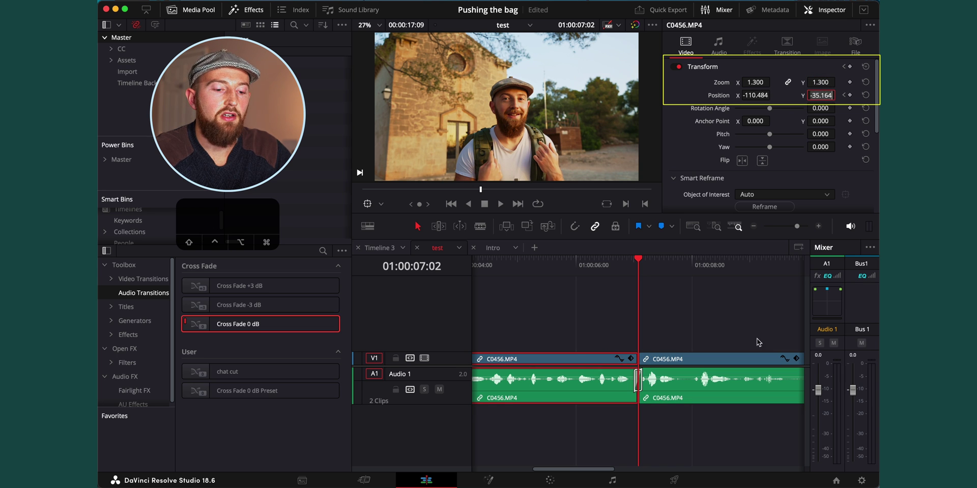
{"action": "type", "text": "-35.164"}
{"action": "key", "text": "Return"}
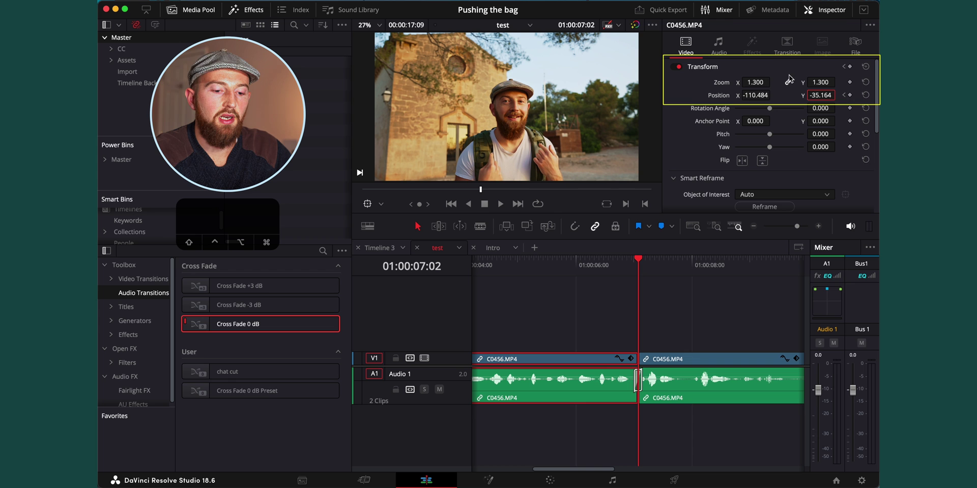
{"action": "key", "text": "shift+Tab"}
{"action": "type", "text": "-118.566"}
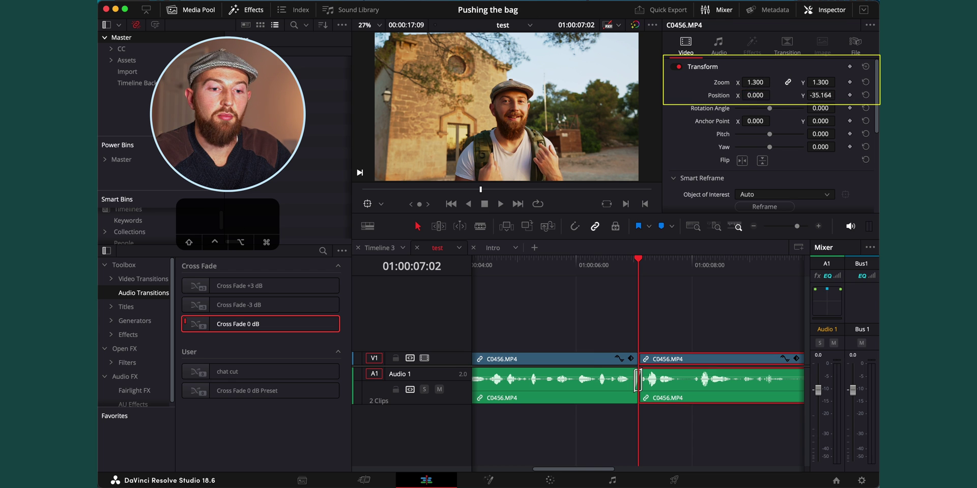
{"action": "key", "text": "Return"}
Step: Step frames back and forth around the 07:02 cut to compare framing
{"action": "key", "text": "Left"}
{"action": "key", "text": "Left"}
{"action": "key", "text": "Right"}
{"action": "key", "text": "Right"}
{"action": "key", "text": "Right"}
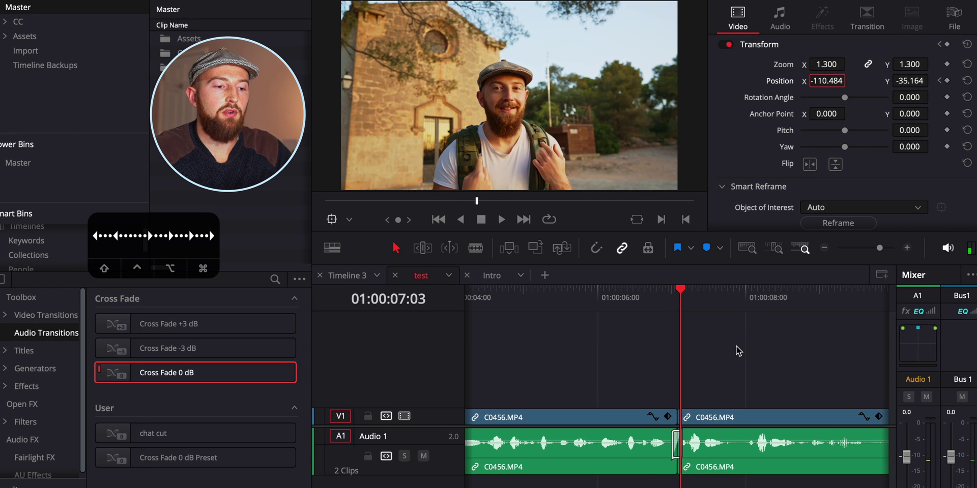
{"action": "key", "text": "Left"}
{"action": "key", "text": "Left"}
{"action": "key", "text": "Left"}
{"action": "key", "text": "Left"}
{"action": "key", "text": "Right"}
{"action": "key", "text": "Right"}
{"action": "key", "text": "Right"}
{"action": "key", "text": "Up"}
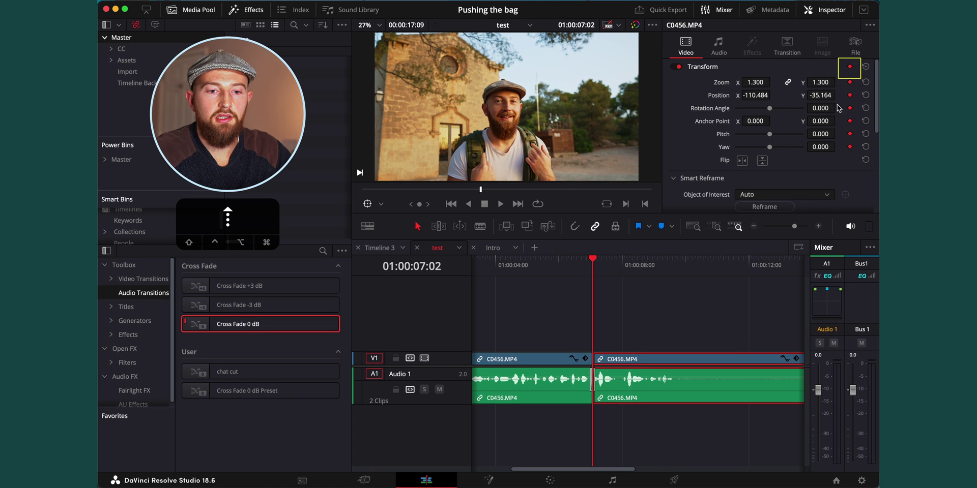
Step: Trim the second clip's end at 10:08 and zoom it to 1.370 there
{"action": "scroll", "coordinate": [585, 305], "scroll_direction": "right", "scroll_amount": 3}
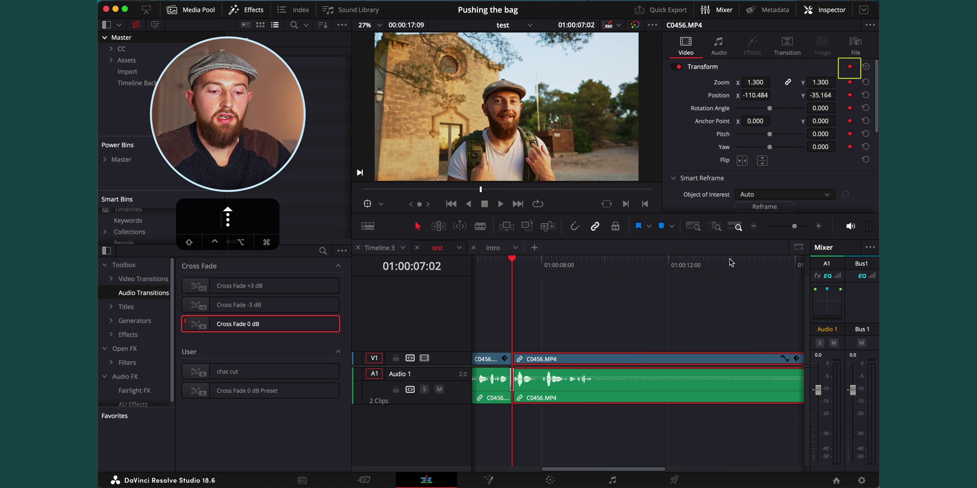
{"action": "mouse_move", "coordinate": [602, 274]}
{"action": "left_mouse_down"}
{"action": "mouse_move", "coordinate": [634, 275]}
{"action": "mouse_move", "coordinate": [614, 274]}
{"action": "left_mouse_up"}
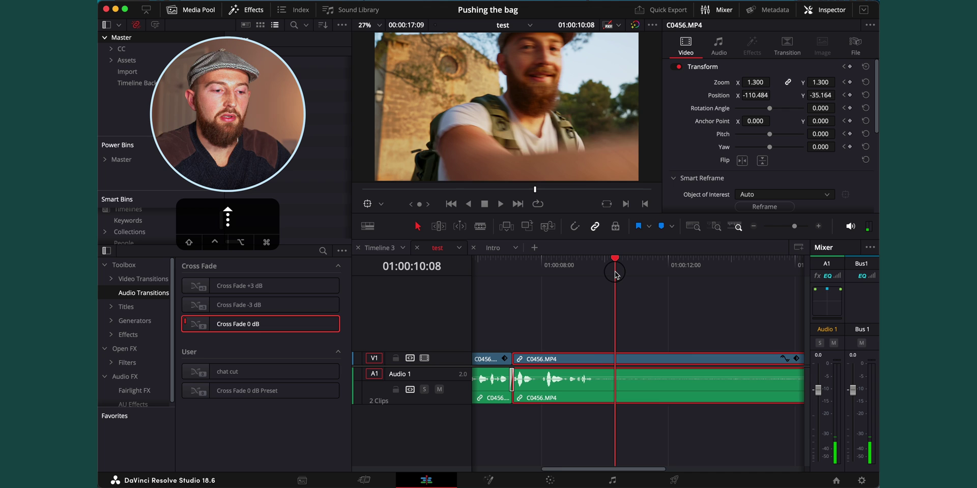
{"action": "key", "text": "e"}
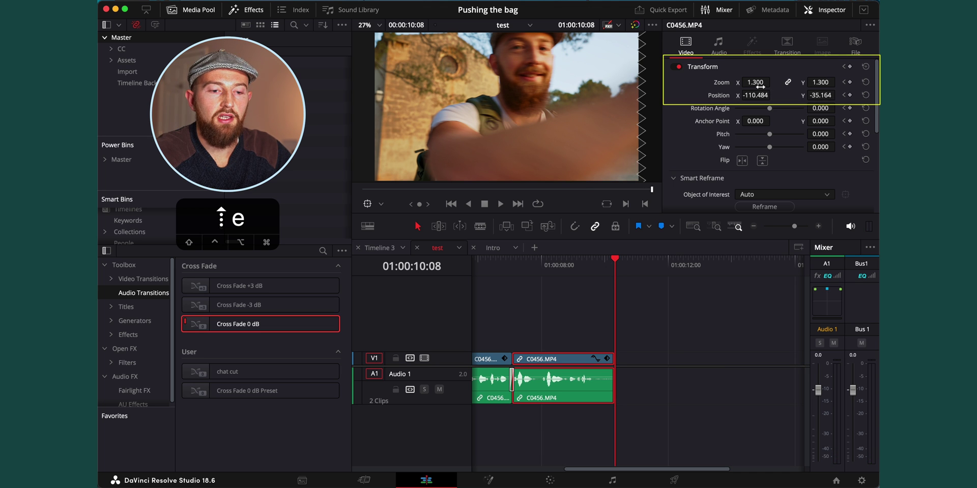
{"action": "left_click_drag", "start_coordinate": [760, 87], "coordinate": [773, 95]}
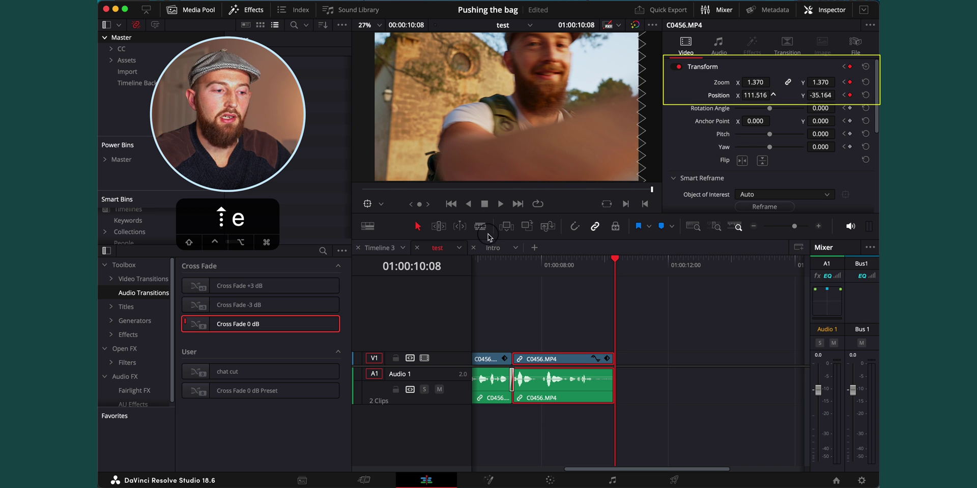
Step: Play back the intro from before the cut, then select both clips
{"action": "scroll", "coordinate": [586, 362], "scroll_direction": "down", "scroll_amount": 5}
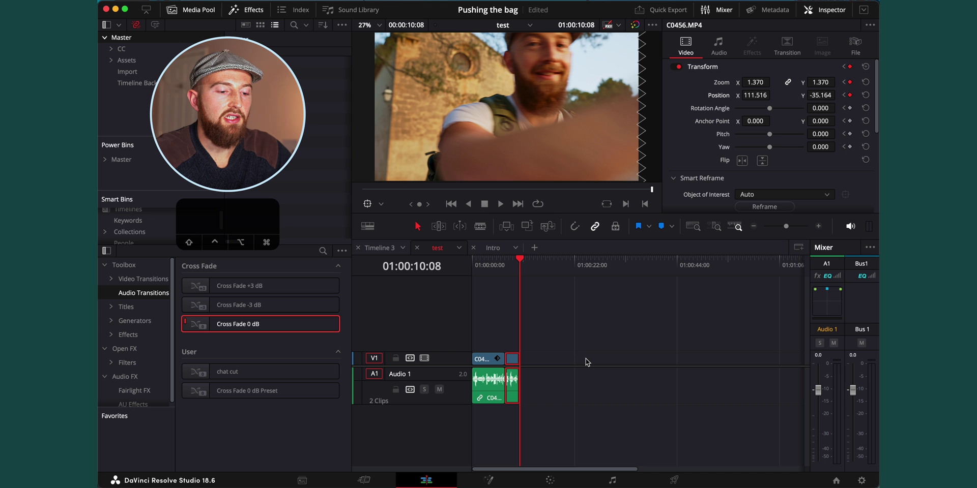
{"action": "left_click", "coordinate": [507, 266]}
{"action": "key", "text": "space"}
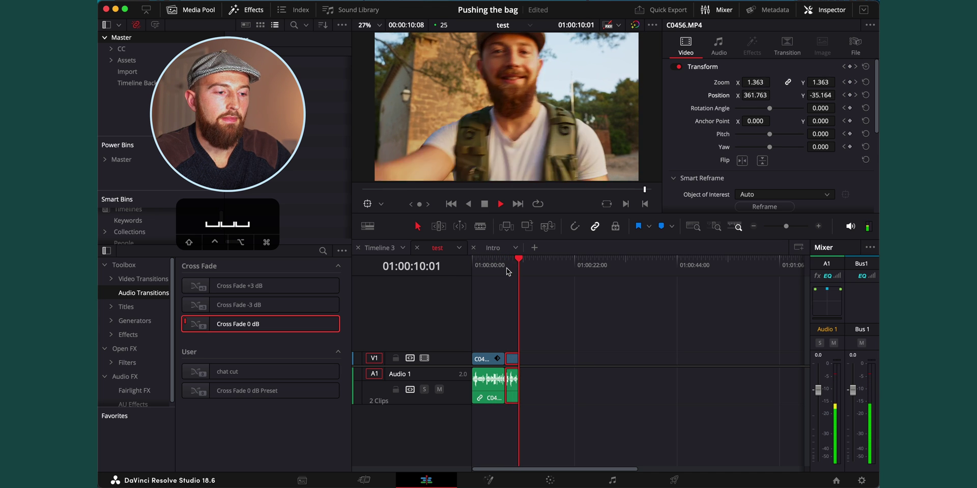
{"action": "scroll", "coordinate": [635, 328], "scroll_direction": "up", "scroll_amount": 5}
{"action": "left_click_drag", "start_coordinate": [635, 328], "coordinate": [715, 393]}
{"action": "right_click", "coordinate": [716, 367]}
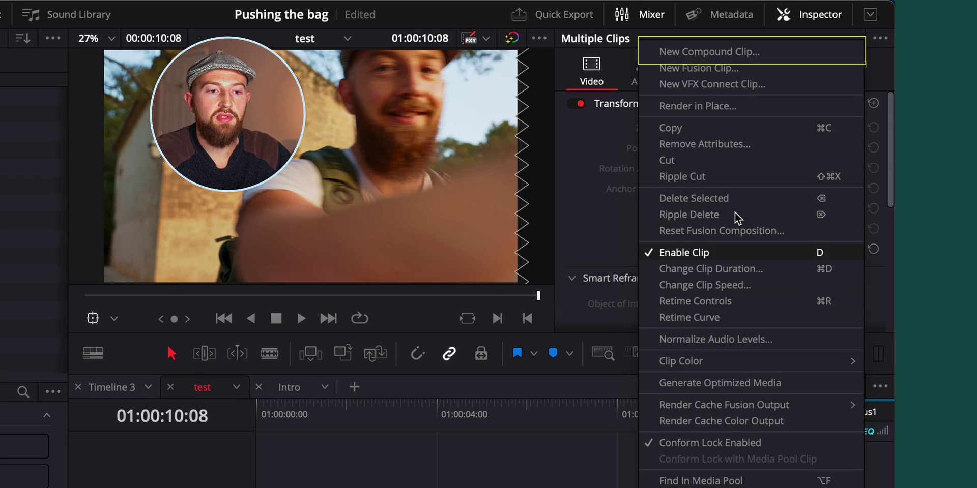
{"action": "left_click", "coordinate": [752, 60]}
{"action": "type", "text": "Intro"}
{"action": "key", "text": "Return"}
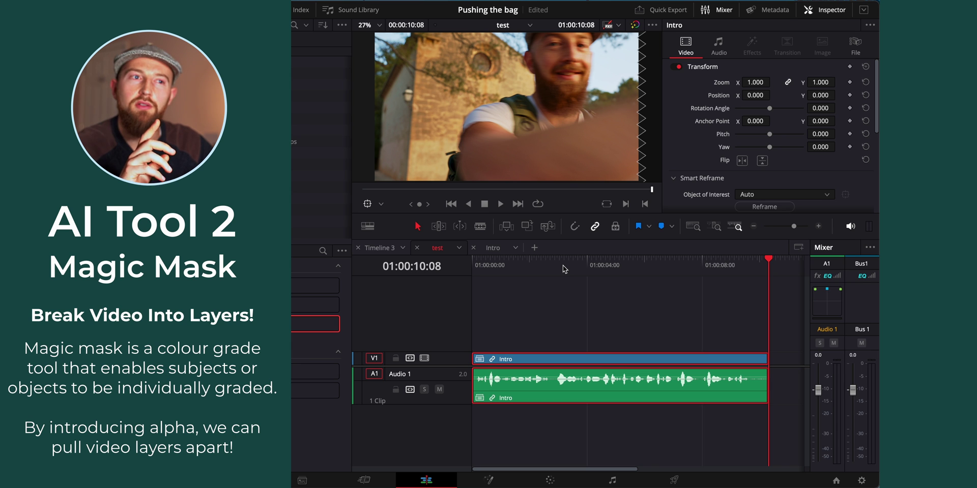
Step: Unlink the Intro video from its audio and Option-drag a copy onto V6
{"action": "right_click", "coordinate": [590, 362]}
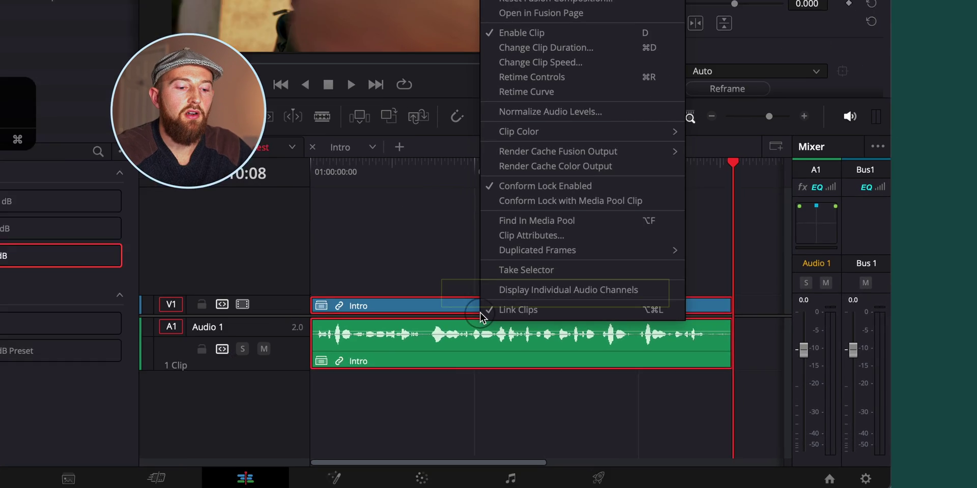
{"action": "left_click", "coordinate": [480, 312]}
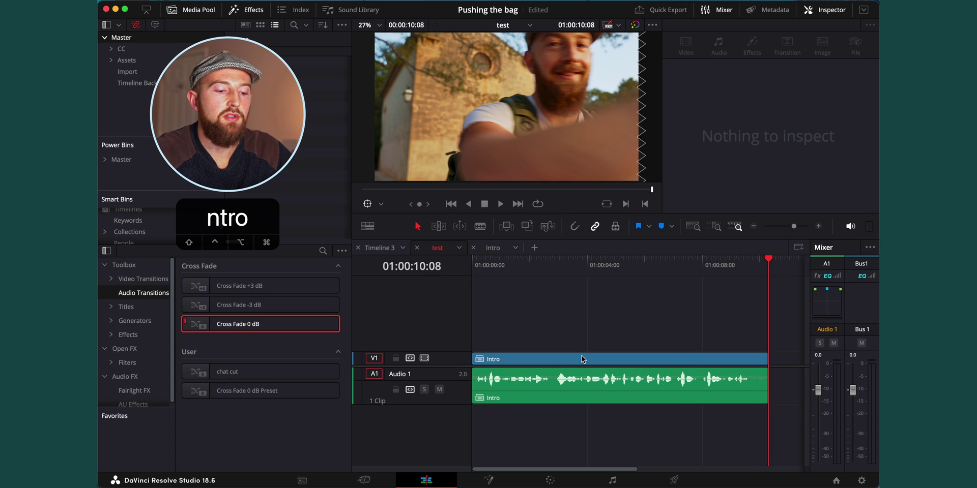
{"action": "left_click_drag", "start_coordinate": [582, 359], "coordinate": [563, 294], "text": "alt"}
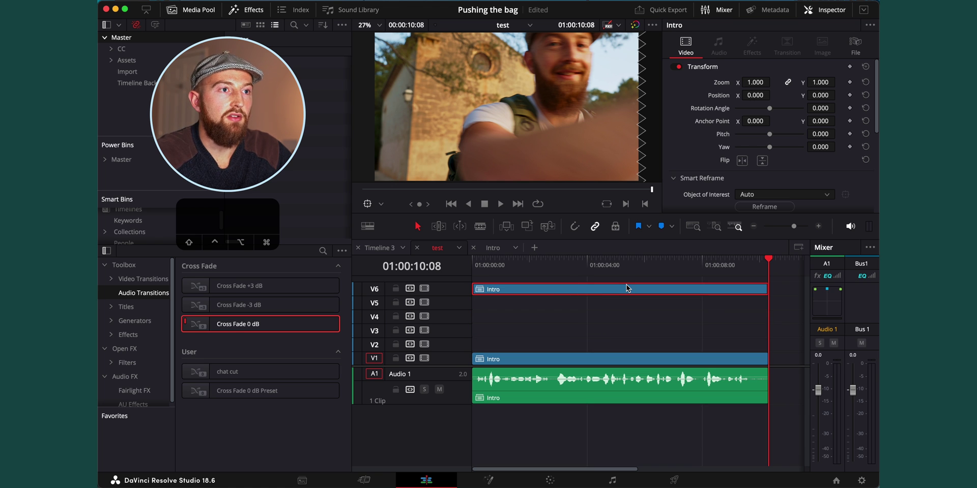
{"action": "left_click", "coordinate": [603, 264]}
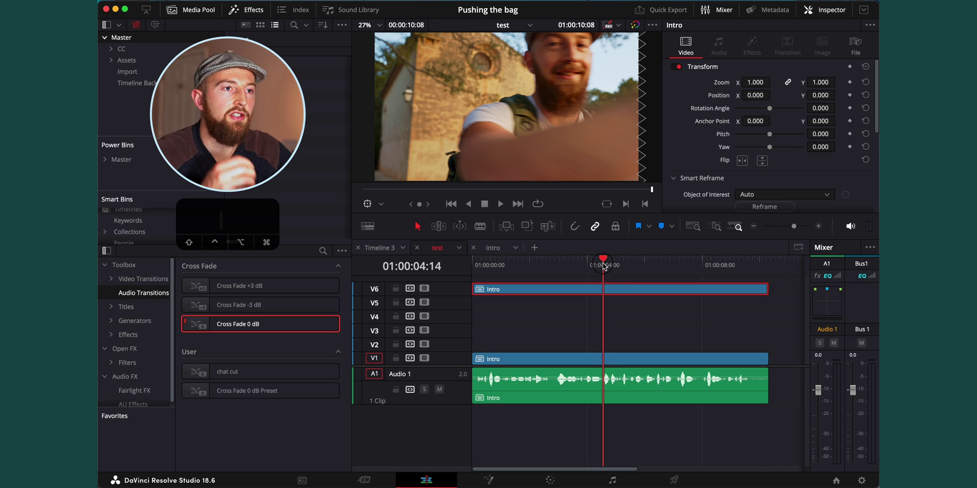
{"action": "left_click_drag", "start_coordinate": [603, 266], "coordinate": [600, 266]}
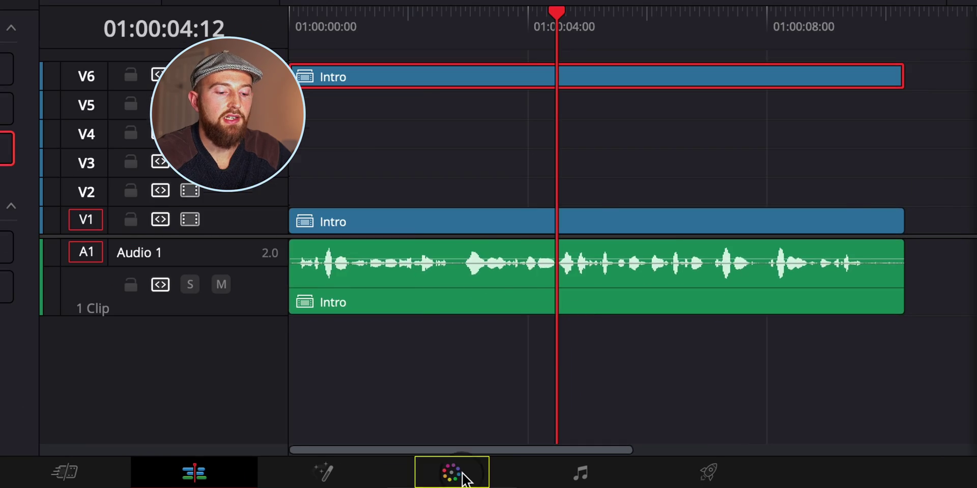
Step: On the Color page, paint a Better-quality Magic Mask over the man and track forward
{"action": "left_click", "coordinate": [463, 474]}
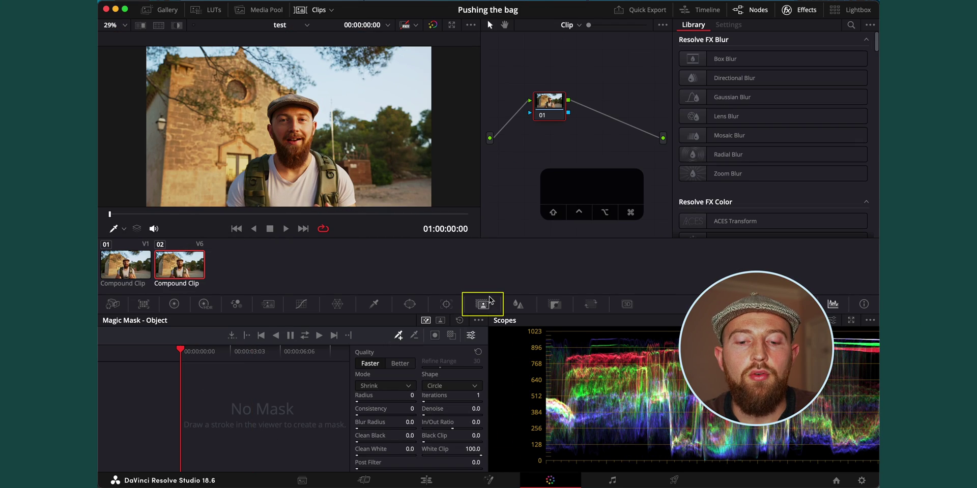
{"action": "left_click", "coordinate": [399, 364]}
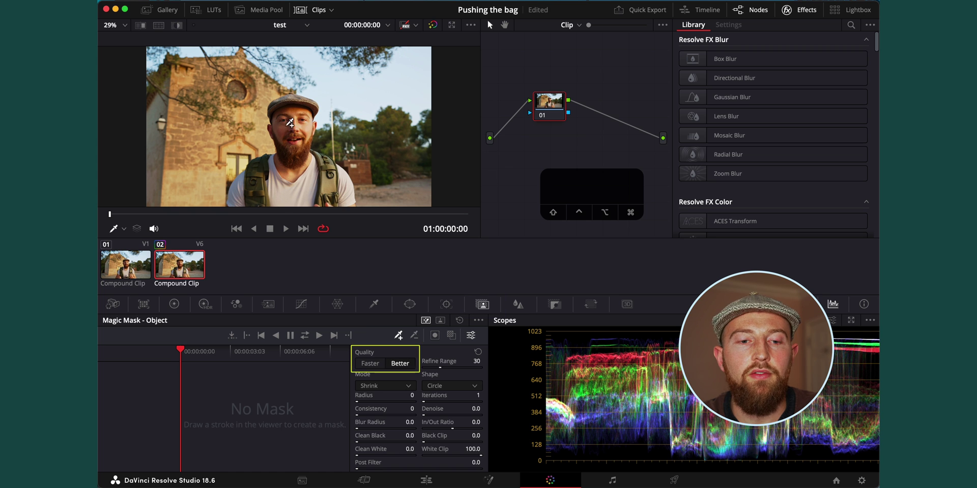
{"action": "mouse_move", "coordinate": [304, 141]}
{"action": "left_mouse_down"}
{"action": "mouse_move", "coordinate": [291, 143]}
{"action": "mouse_move", "coordinate": [343, 195]}
{"action": "left_mouse_up"}
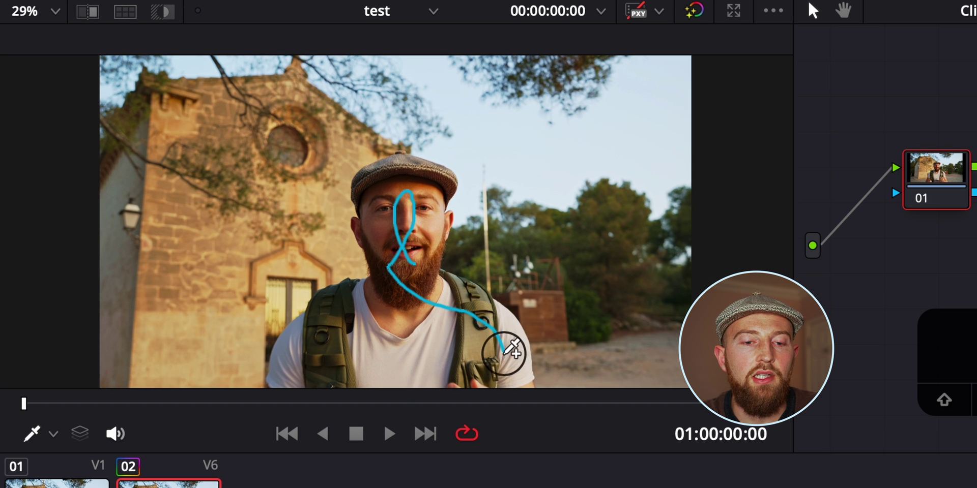
{"action": "mouse_move", "coordinate": [461, 351]}
{"action": "left_mouse_down"}
{"action": "mouse_move", "coordinate": [351, 378]}
{"action": "mouse_move", "coordinate": [305, 367]}
{"action": "mouse_move", "coordinate": [374, 317]}
{"action": "mouse_move", "coordinate": [417, 240]}
{"action": "mouse_move", "coordinate": [403, 193]}
{"action": "mouse_move", "coordinate": [416, 336]}
{"action": "left_mouse_up"}
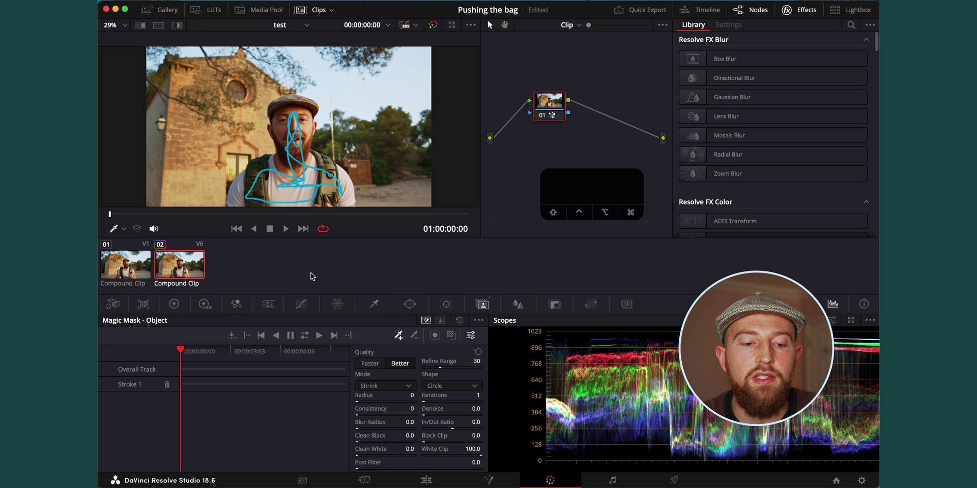
{"action": "left_click", "coordinate": [306, 336]}
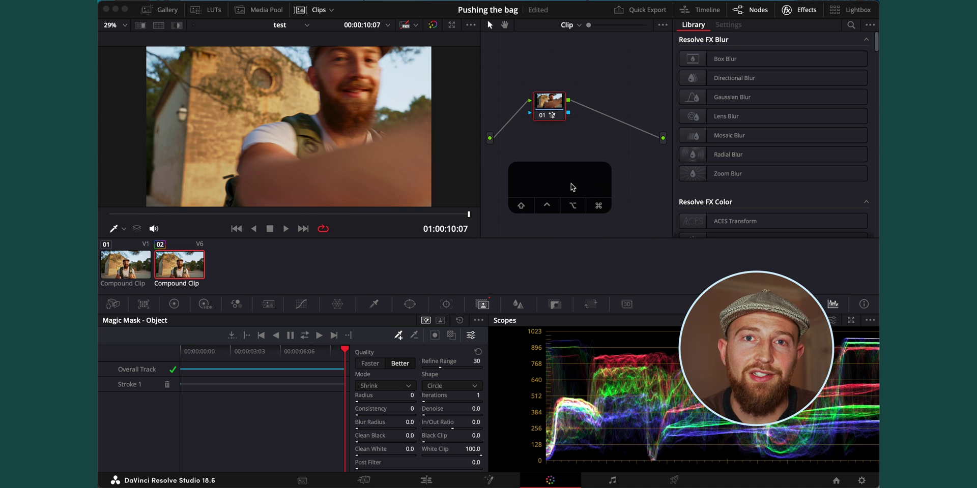
Step: Add an alpha output to the node graph, then disable track V1 on the Edit page
{"action": "right_click", "coordinate": [631, 75]}
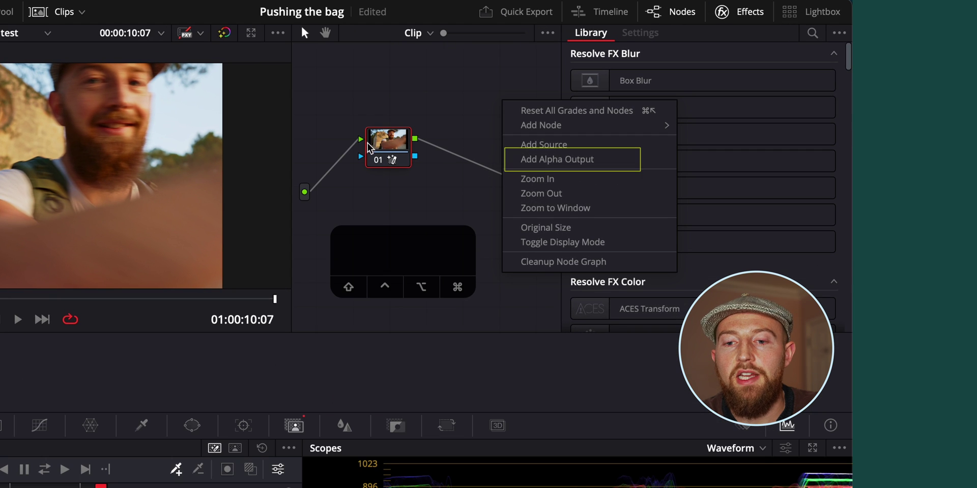
{"action": "left_click", "coordinate": [561, 160]}
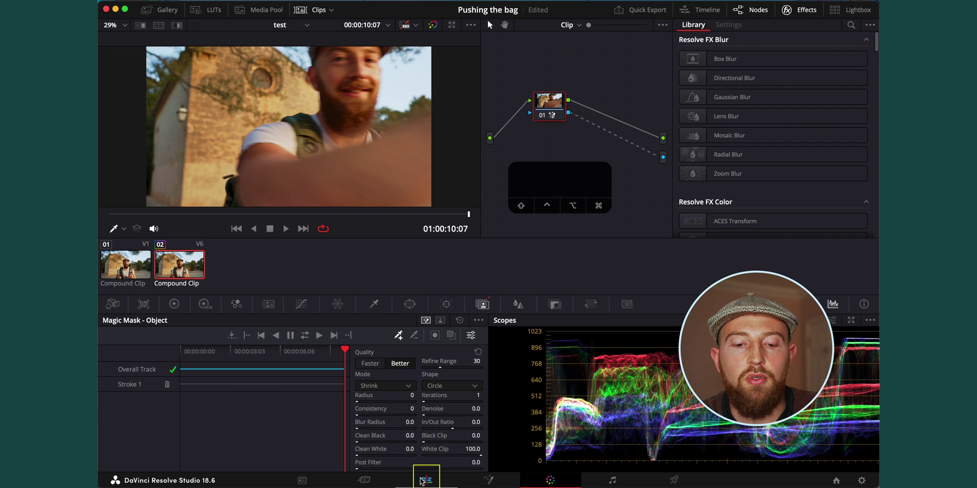
{"action": "left_click", "coordinate": [424, 481]}
{"action": "left_click", "coordinate": [545, 303]}
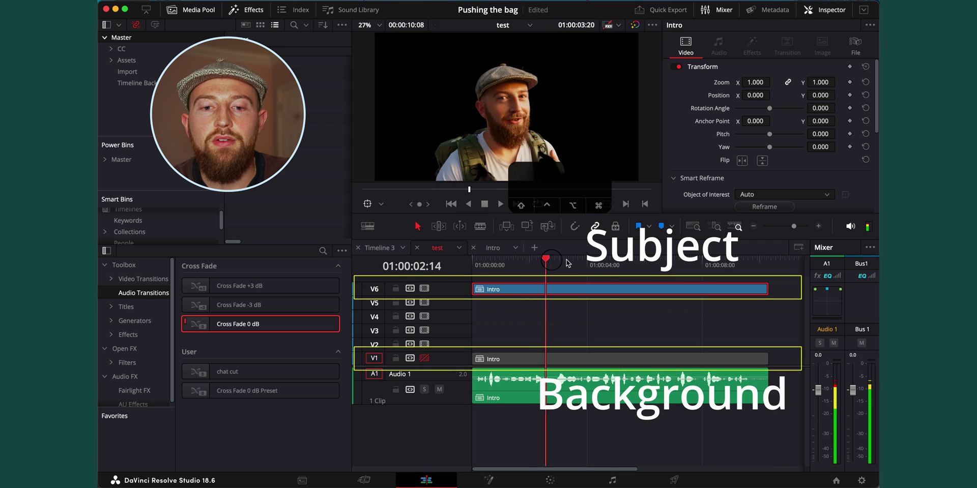
Step: Re-enable V1, then test a Four Color Gradient on V3 and delete it
{"action": "left_click_drag", "start_coordinate": [545, 297], "coordinate": [590, 298]}
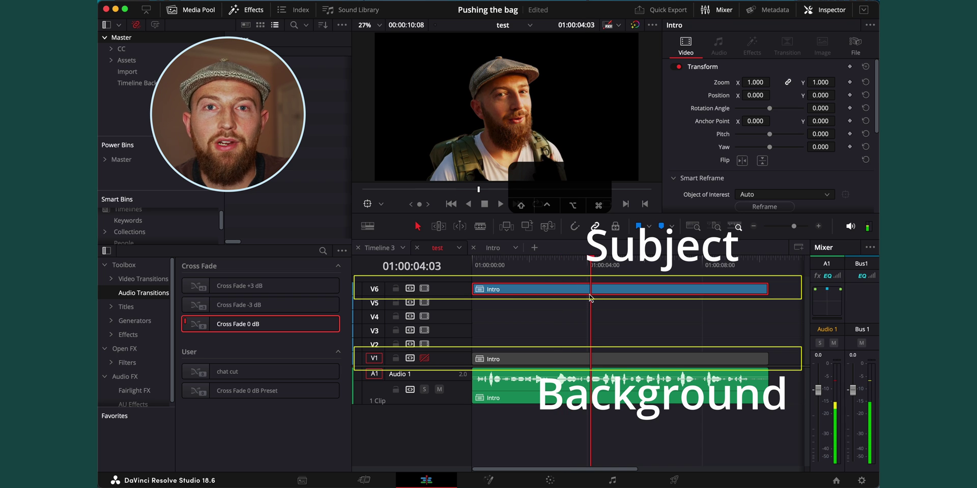
{"action": "left_click", "coordinate": [420, 360]}
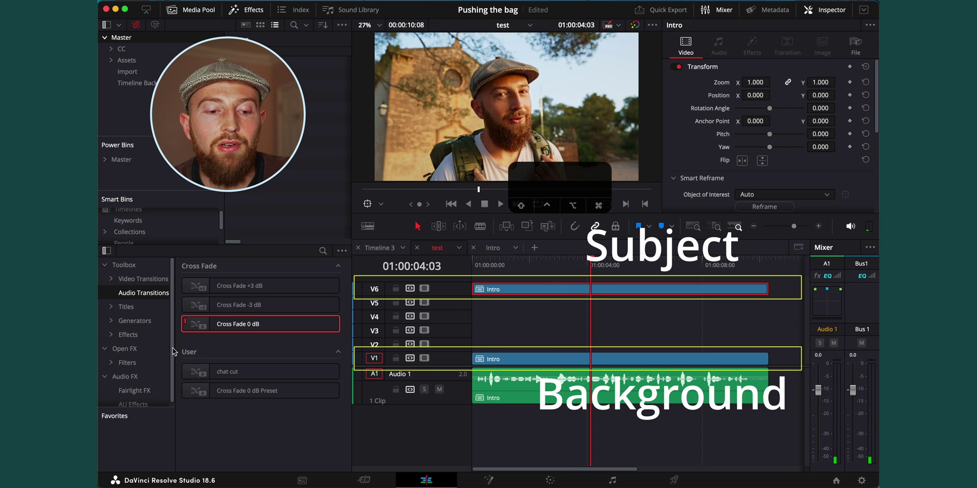
{"action": "left_click", "coordinate": [134, 321]}
{"action": "left_click_drag", "start_coordinate": [239, 401], "coordinate": [550, 344]}
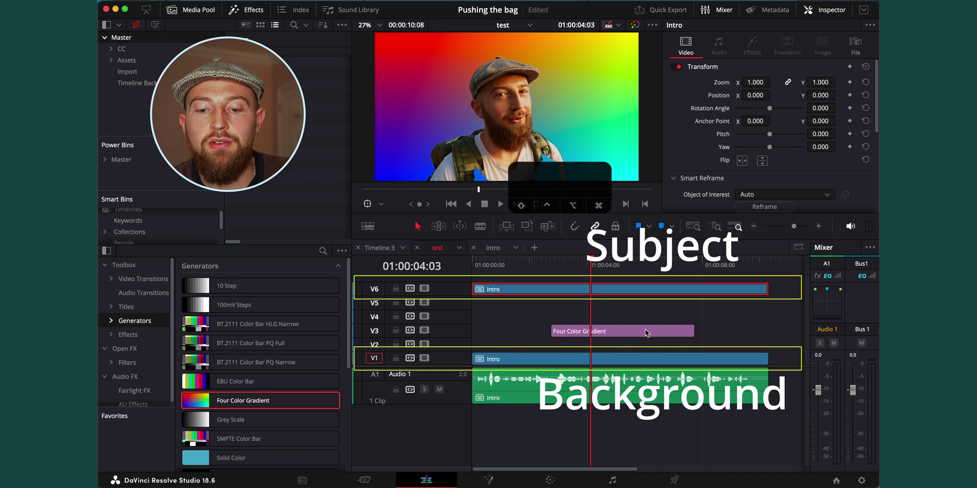
{"action": "left_click_drag", "start_coordinate": [690, 334], "coordinate": [570, 333]}
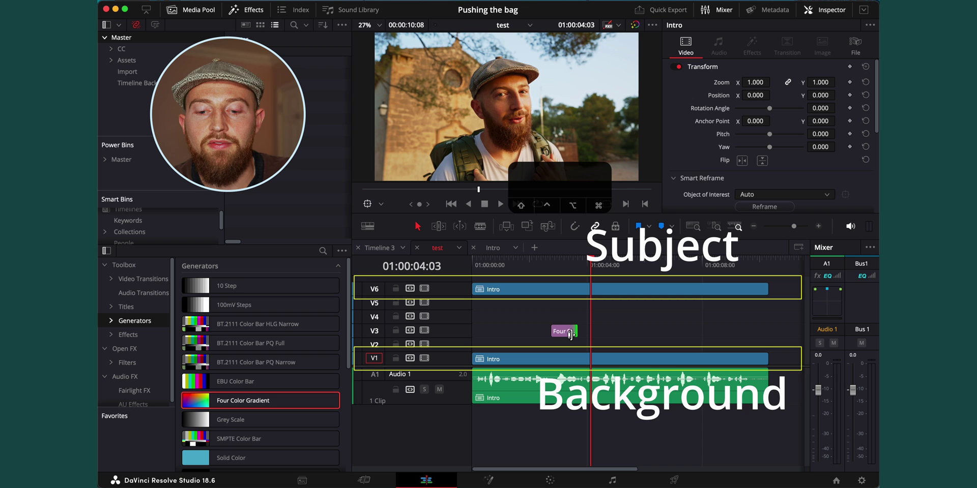
{"action": "left_click", "coordinate": [563, 330]}
{"action": "key", "text": "BackSpace"}
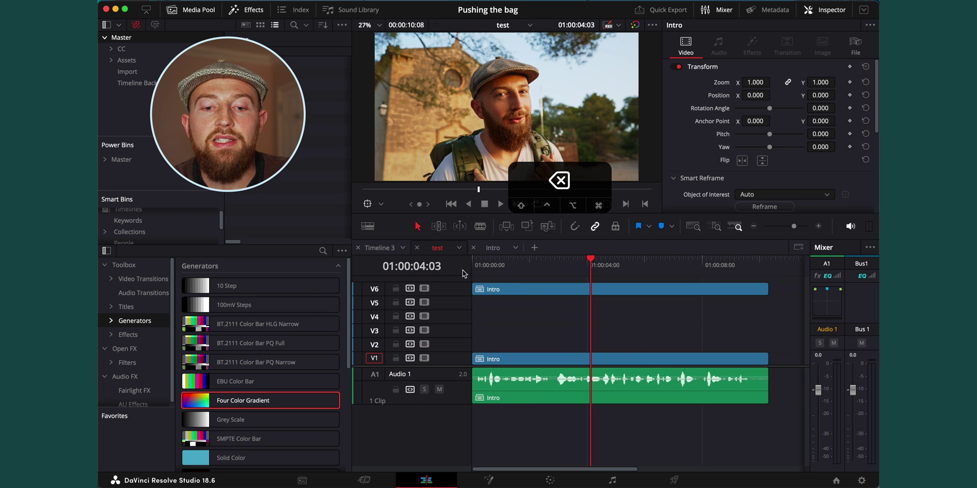
Step: Open the Timeline 3 tab to show the full multi-track edit
{"action": "left_click", "coordinate": [379, 248]}
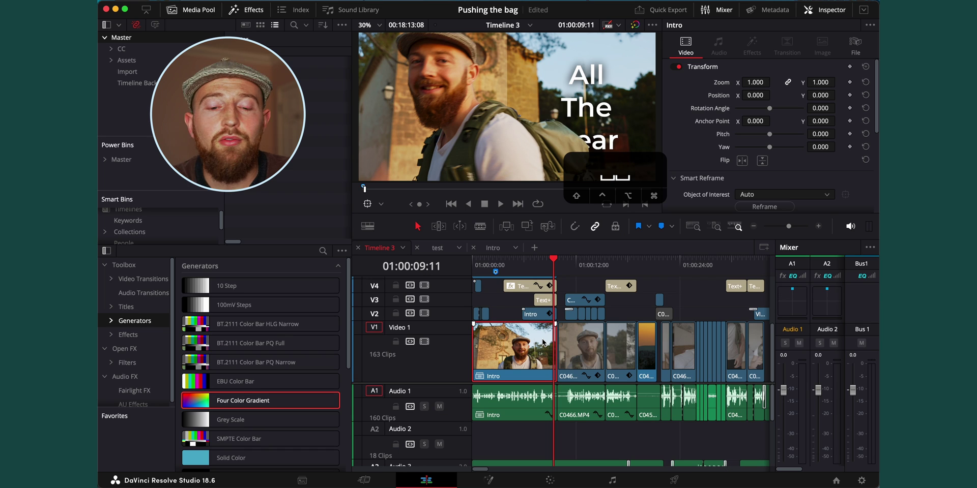
Step: Show Audio 1's audio settings, replay the edit from the start, and turn off Voice Isolation
{"action": "left_click_drag", "start_coordinate": [567, 269], "coordinate": [572, 270]}
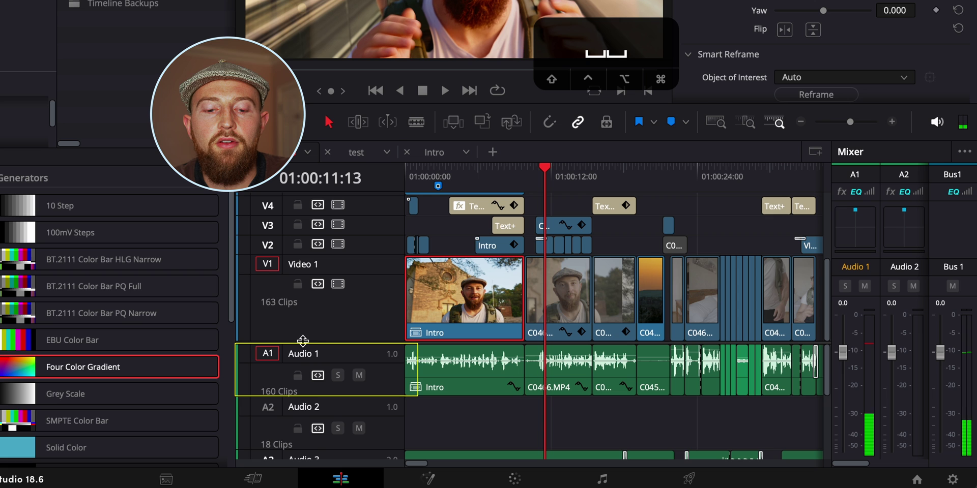
{"action": "left_click", "coordinate": [383, 386]}
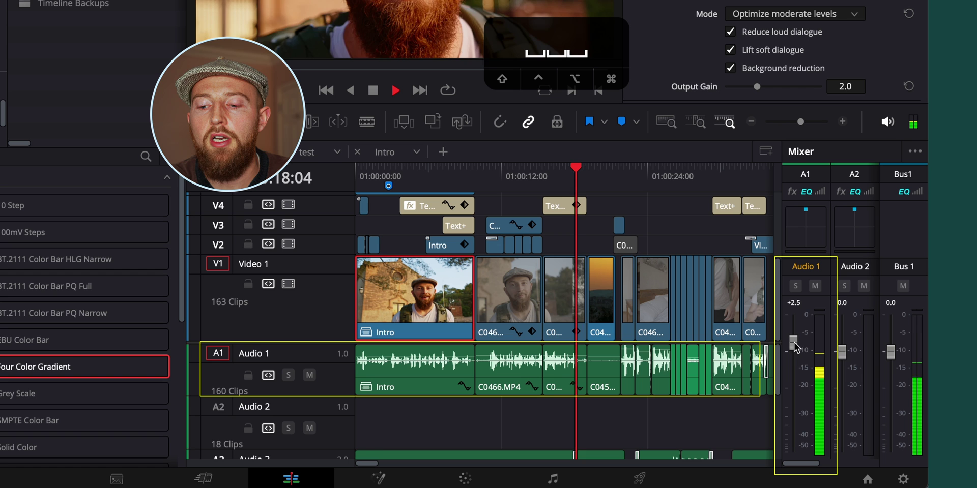
{"action": "key", "text": "Home"}
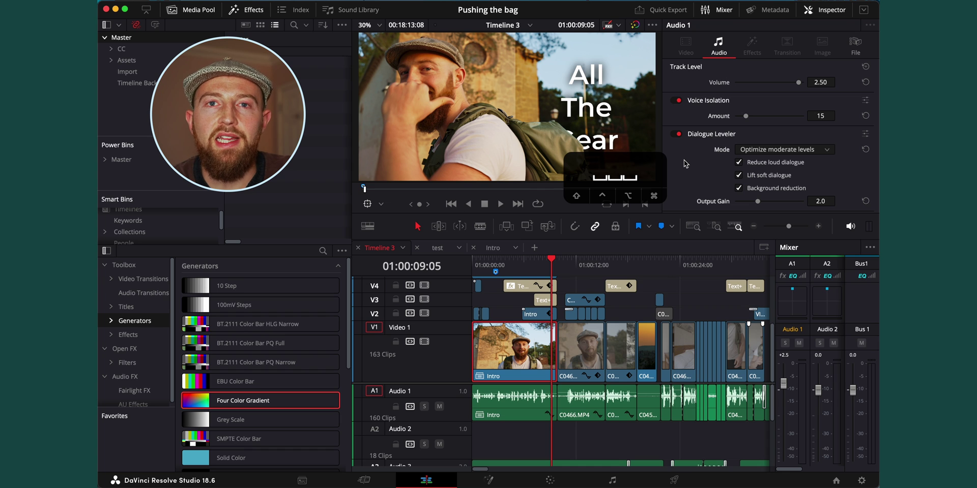
{"action": "left_click", "coordinate": [678, 101]}
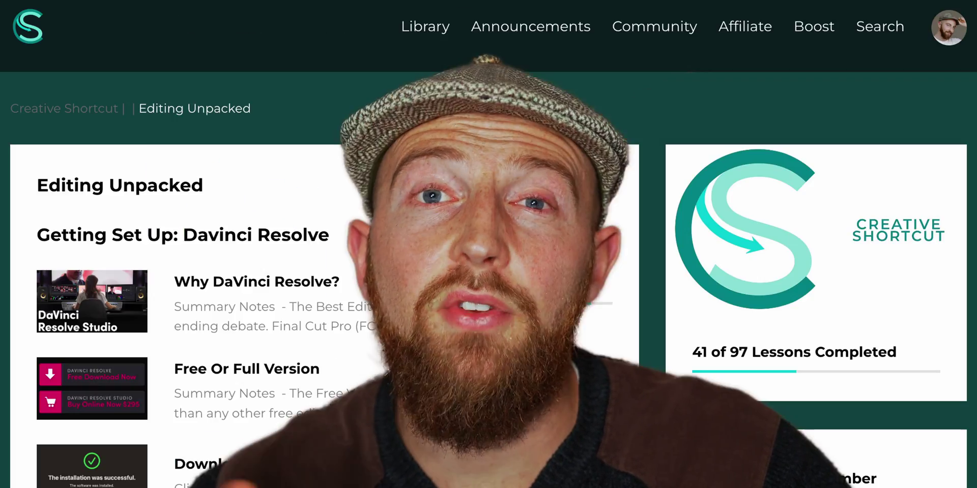
Step: Scroll down the Editing Unpacked course page to view its lesson list
{"action": "scroll", "coordinate": [325, 306], "scroll_direction": "down", "scroll_amount": 20}
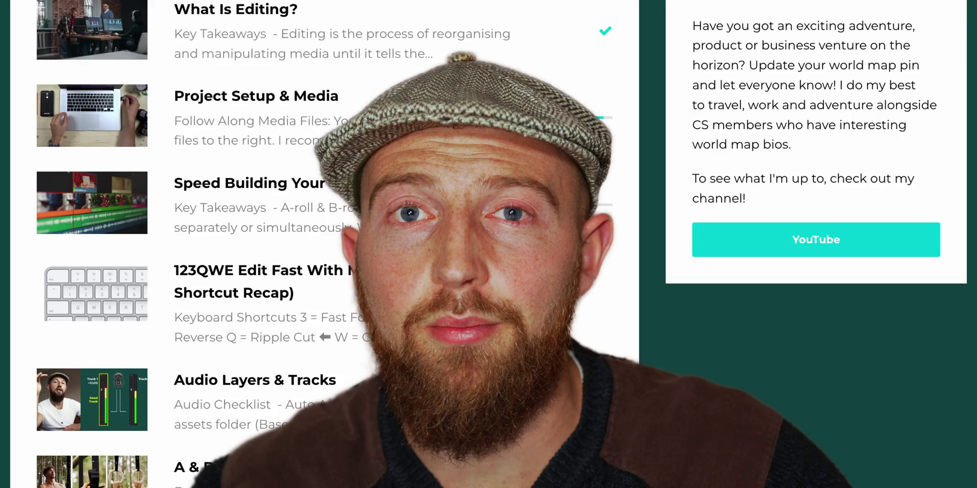